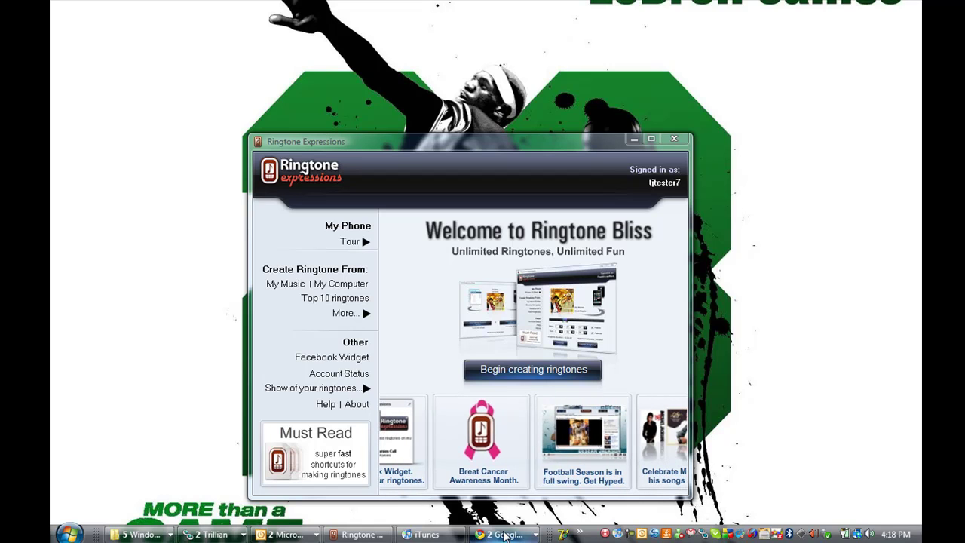
Step: Close the YouTube window playing the Forever instrumental from the Chrome taskbar group
{"action": "right_click", "coordinate": [503, 535]}
{"action": "left_click", "coordinate": [502, 537]}
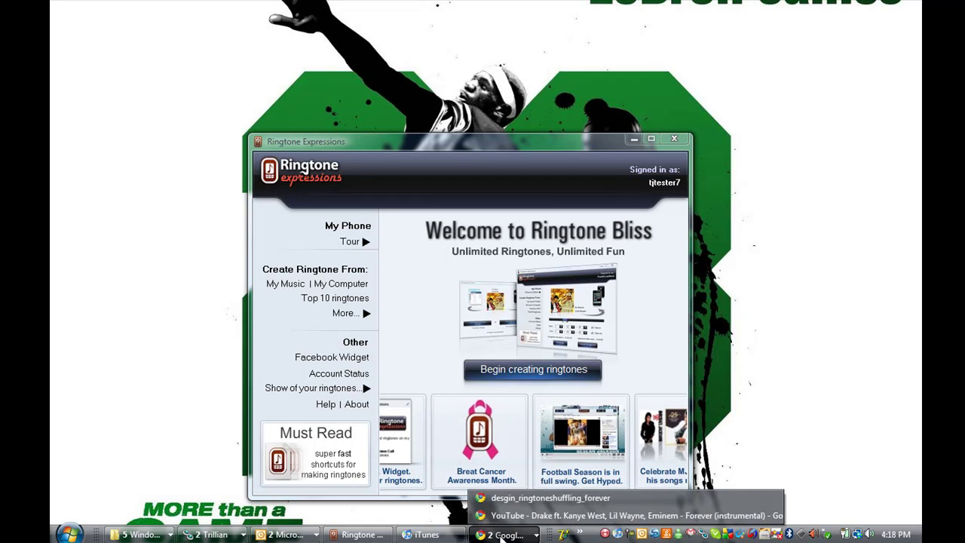
{"action": "mouse_move", "coordinate": [528, 516]}
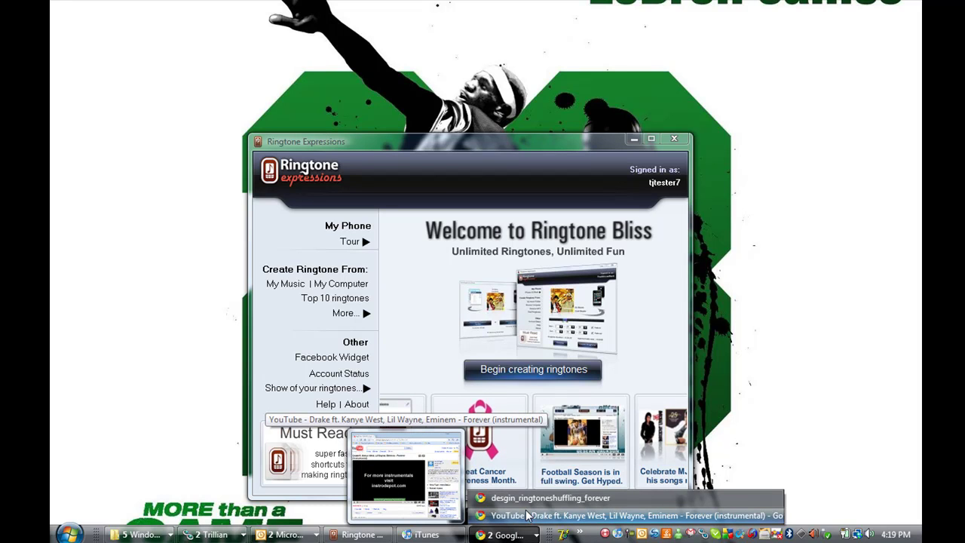
{"action": "right_click", "coordinate": [528, 516]}
{"action": "left_click", "coordinate": [557, 499]}
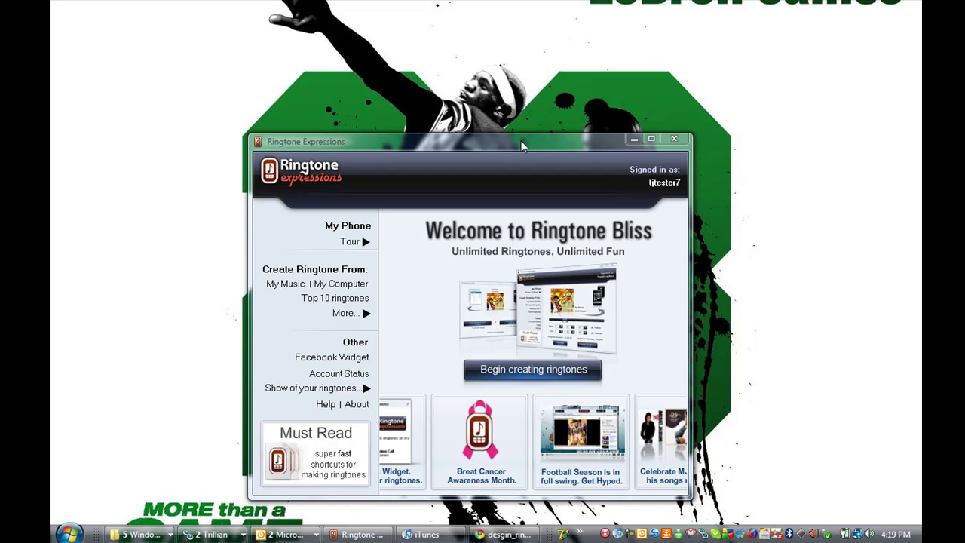
Step: Load the purchased iTunes track Forever into the ringtone editor as a 30-second clip
{"action": "left_click_drag", "start_coordinate": [520, 147], "coordinate": [407, 146]}
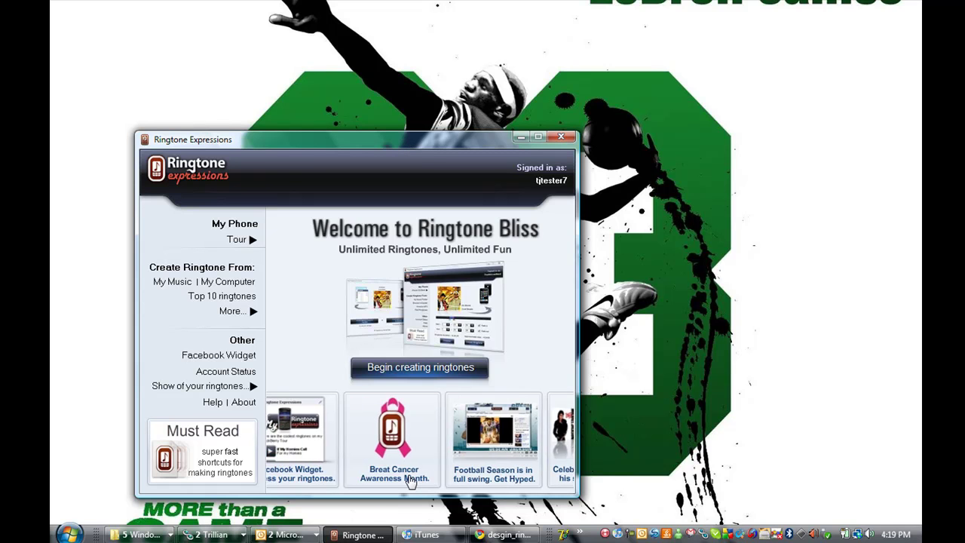
{"action": "key", "text": "alt+Tab"}
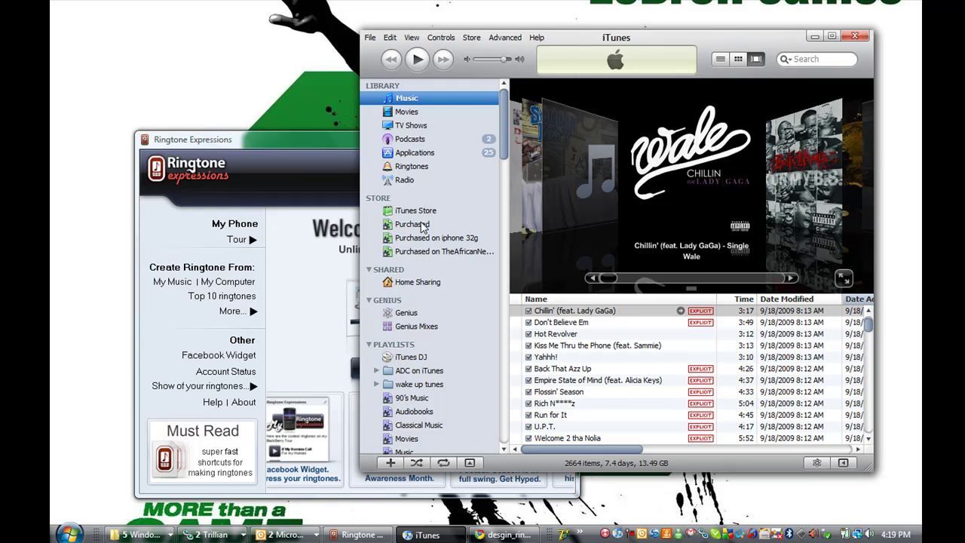
{"action": "left_click", "coordinate": [421, 225]}
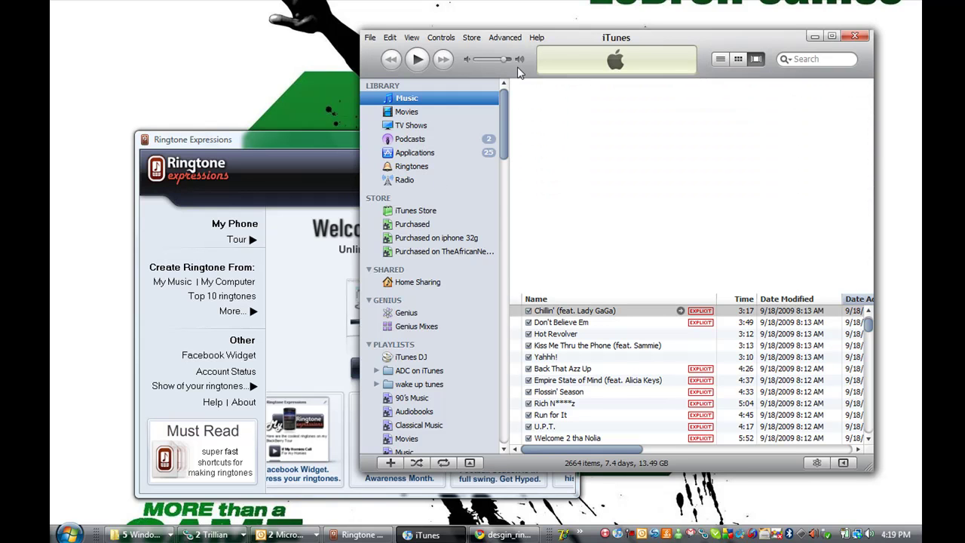
{"action": "left_click_drag", "start_coordinate": [519, 71], "coordinate": [612, 96]}
{"action": "left_click_drag", "start_coordinate": [383, 143], "coordinate": [307, 108]}
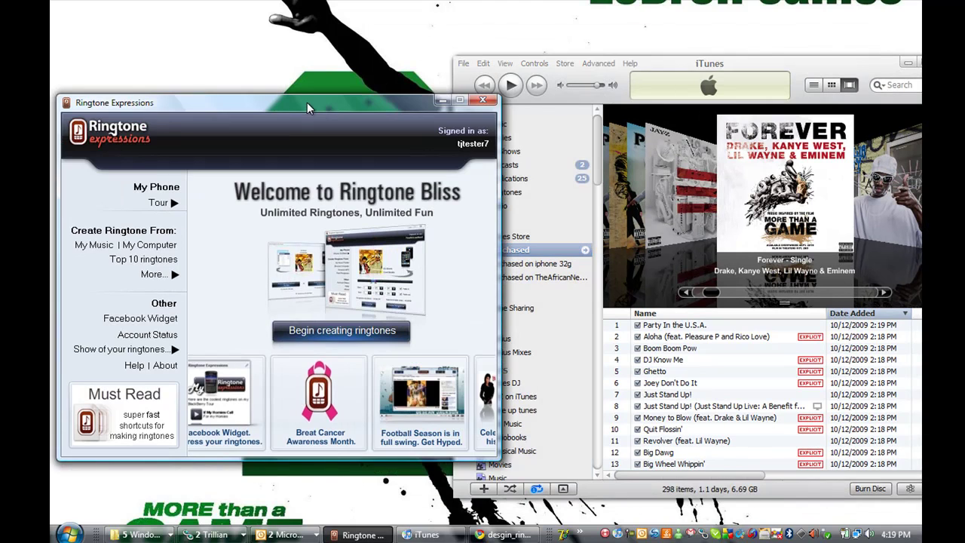
{"action": "left_click", "coordinate": [786, 198]}
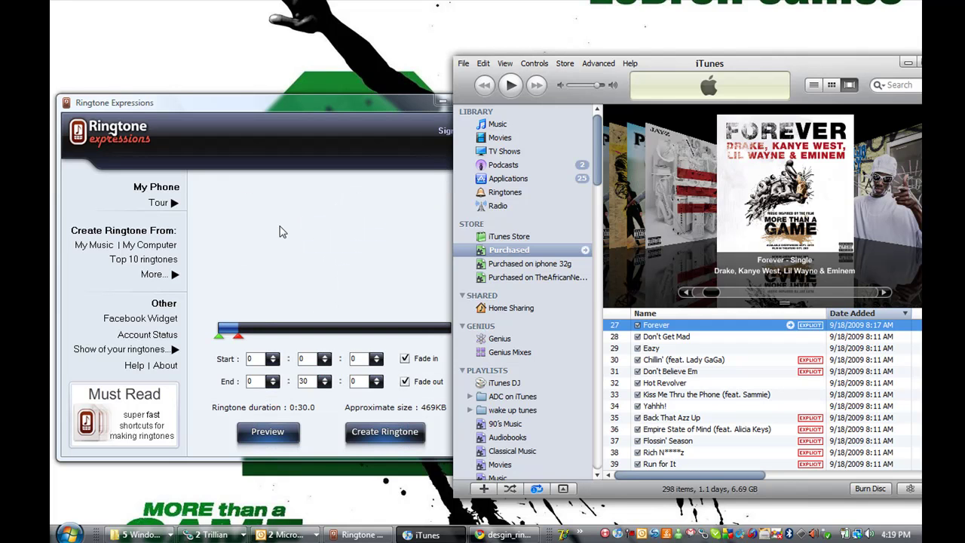
{"action": "left_click", "coordinate": [909, 62]}
Step: Slide the 30-second selection on the song bar to start 1:21:6 and end 1:51:6
{"action": "left_click_drag", "start_coordinate": [195, 104], "coordinate": [362, 108]}
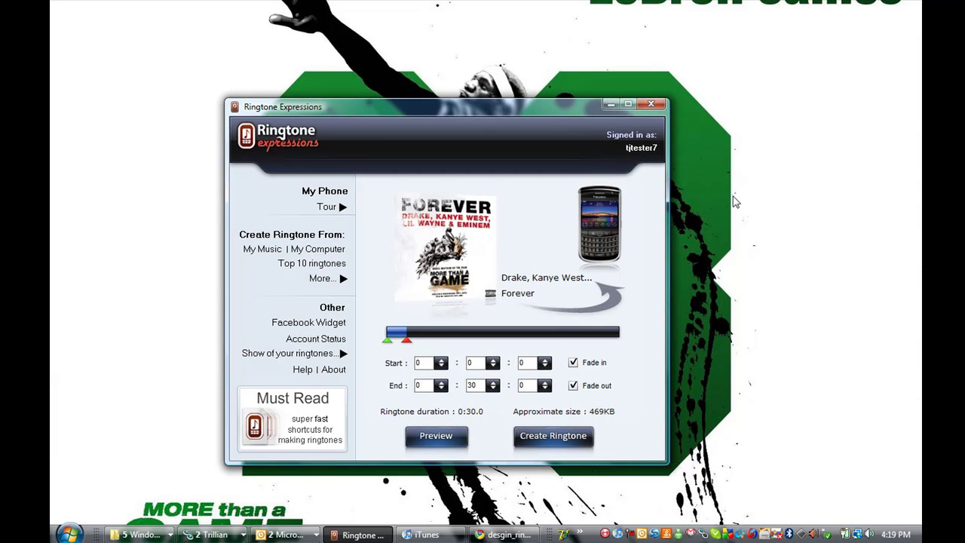
{"action": "left_click_drag", "start_coordinate": [574, 107], "coordinate": [591, 140]}
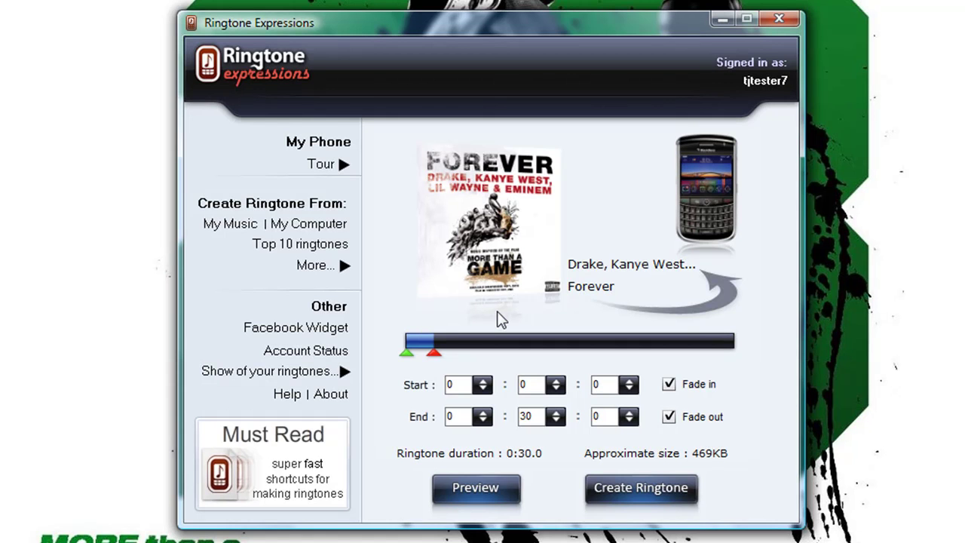
{"action": "left_click_drag", "start_coordinate": [429, 340], "coordinate": [507, 345]}
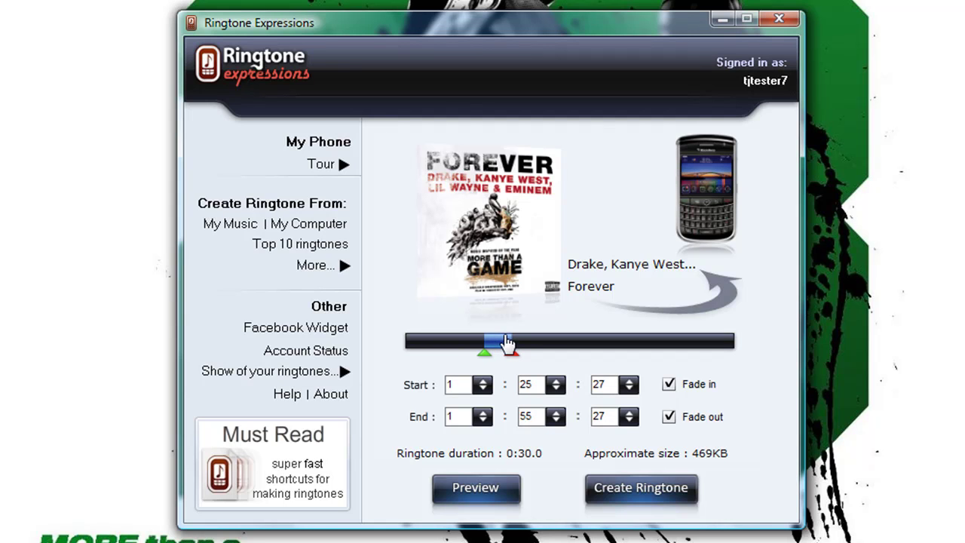
{"action": "left_click_drag", "start_coordinate": [508, 345], "coordinate": [504, 345]}
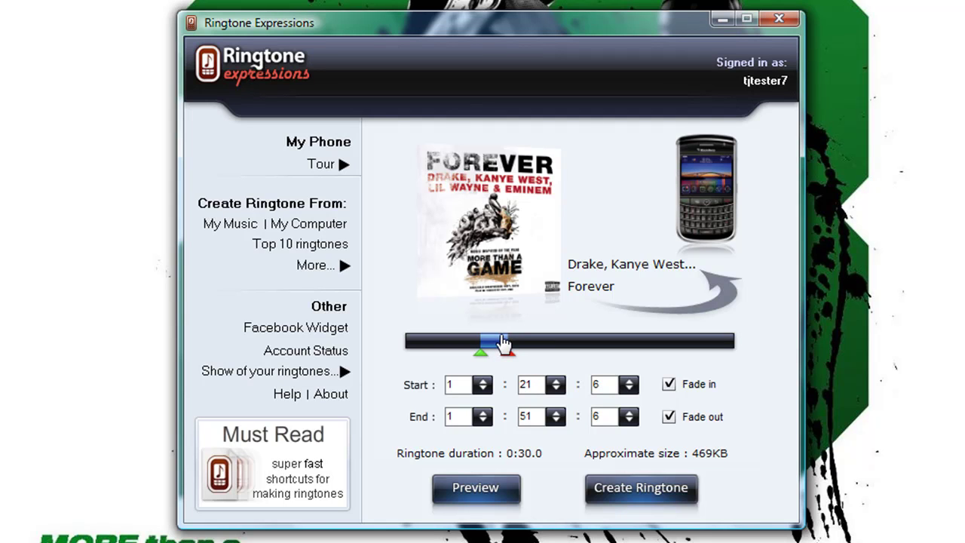
Step: Preview the 1:21–1:51 clip of Forever, stop it, and create the ringtone
{"action": "left_click", "coordinate": [497, 503]}
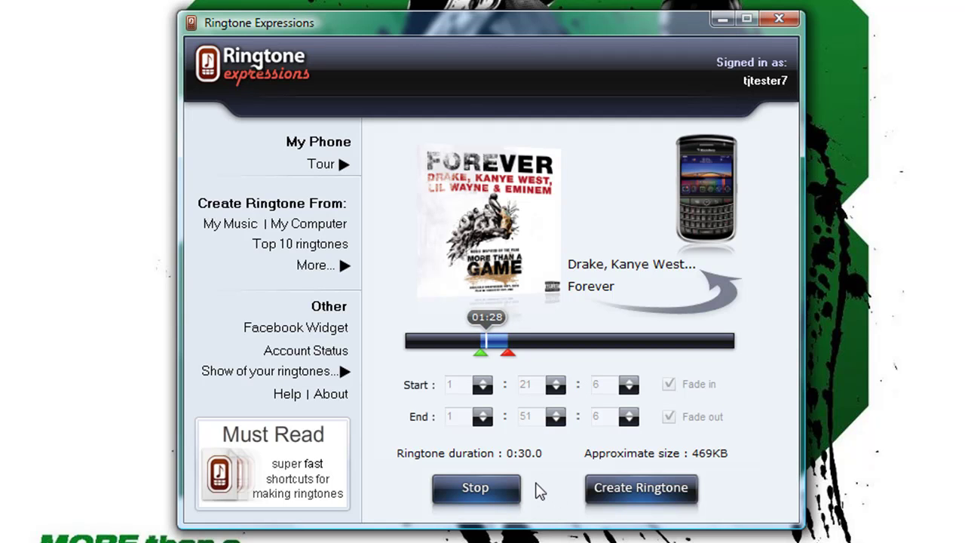
{"action": "left_click", "coordinate": [479, 498]}
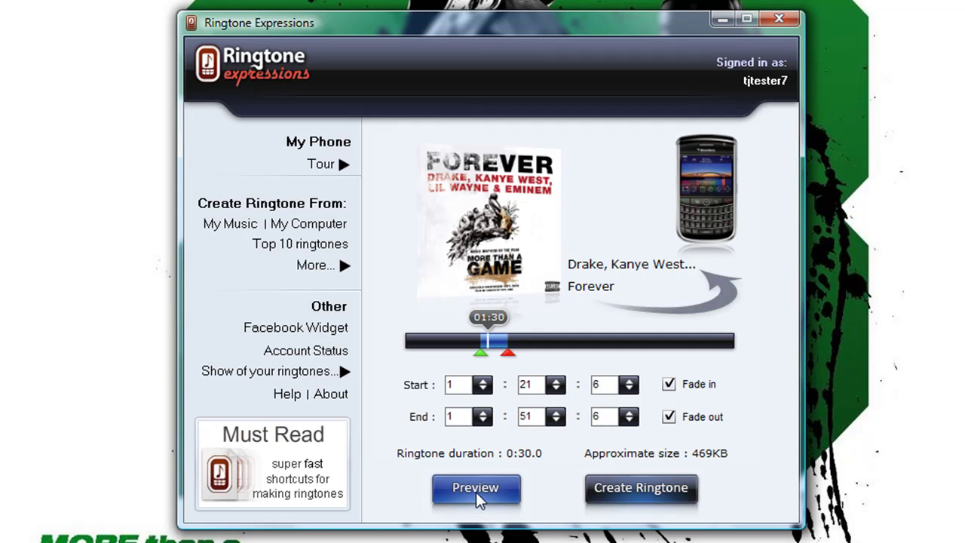
{"action": "left_click", "coordinate": [603, 487]}
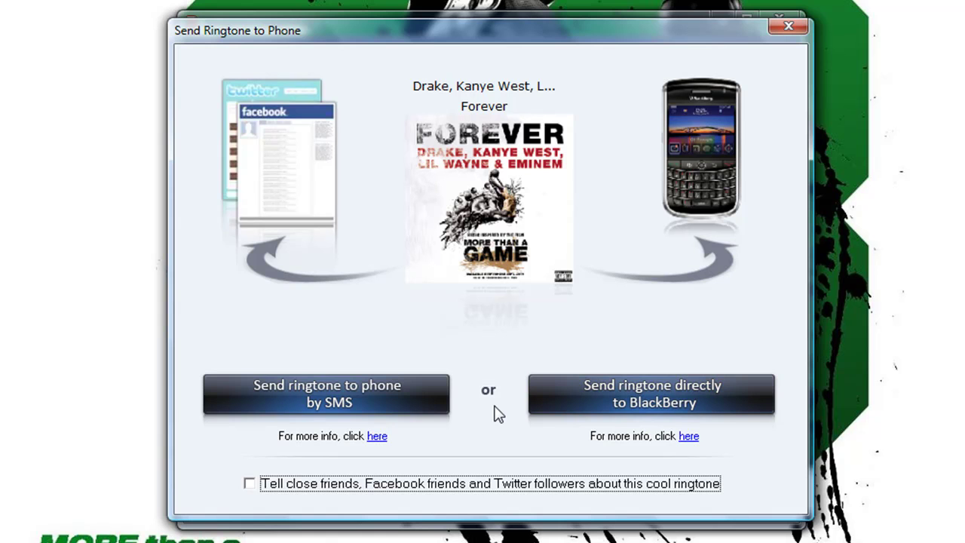
Step: Send the ringtone by SMS as 'Forever Chorus' and decline telling friends about it
{"action": "left_click", "coordinate": [435, 412]}
{"action": "left_click", "coordinate": [566, 275]}
{"action": "type", "text": "Chorus"}
{"action": "left_click", "coordinate": [656, 298]}
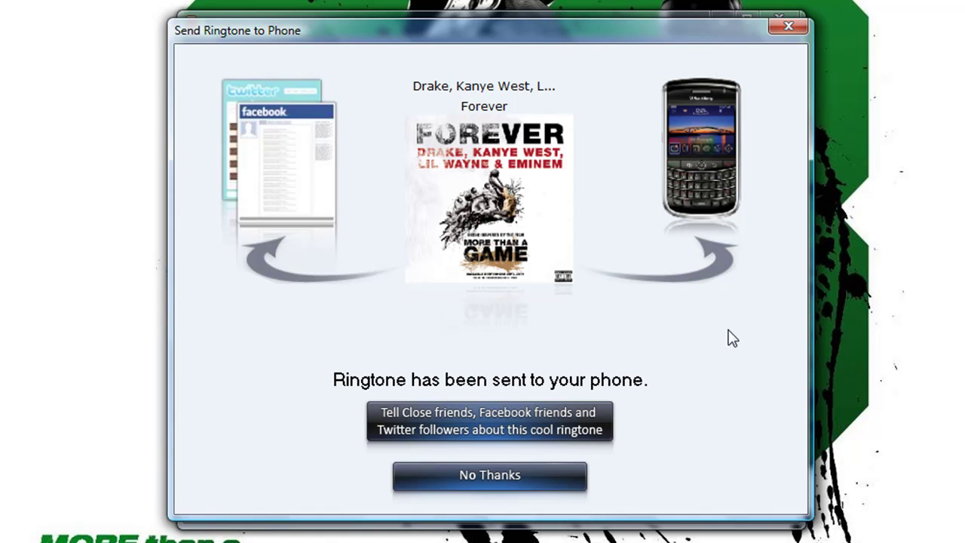
{"action": "left_click", "coordinate": [585, 475]}
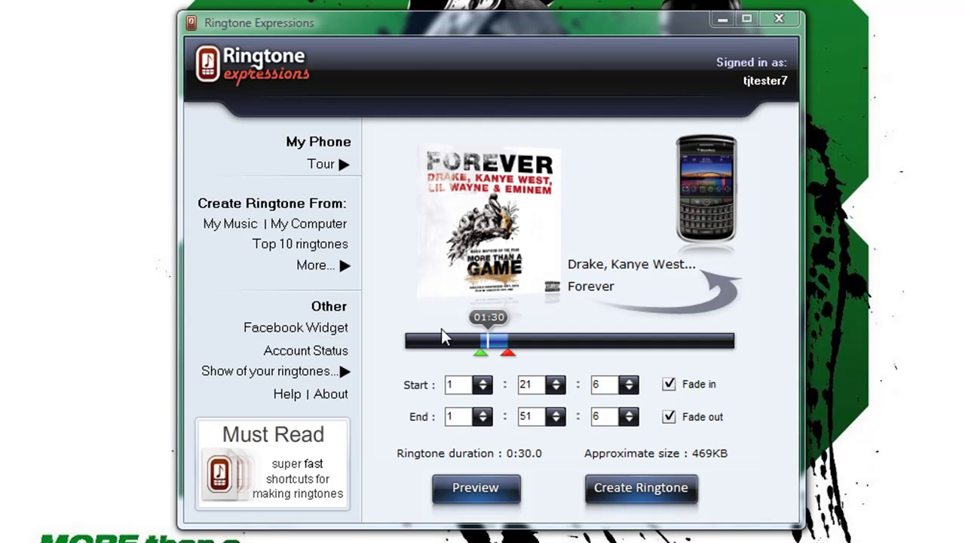
Step: Drag the 30-second selection later so it runs from 3:18:97 to 3:48:97
{"action": "left_click", "coordinate": [504, 344]}
{"action": "left_click_drag", "start_coordinate": [504, 355], "coordinate": [472, 353]}
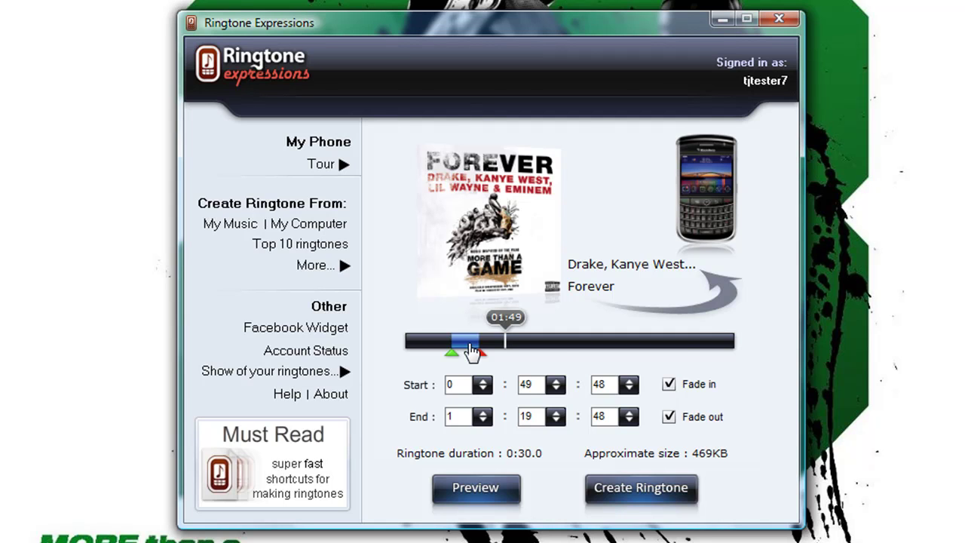
{"action": "left_click_drag", "start_coordinate": [470, 351], "coordinate": [609, 345]}
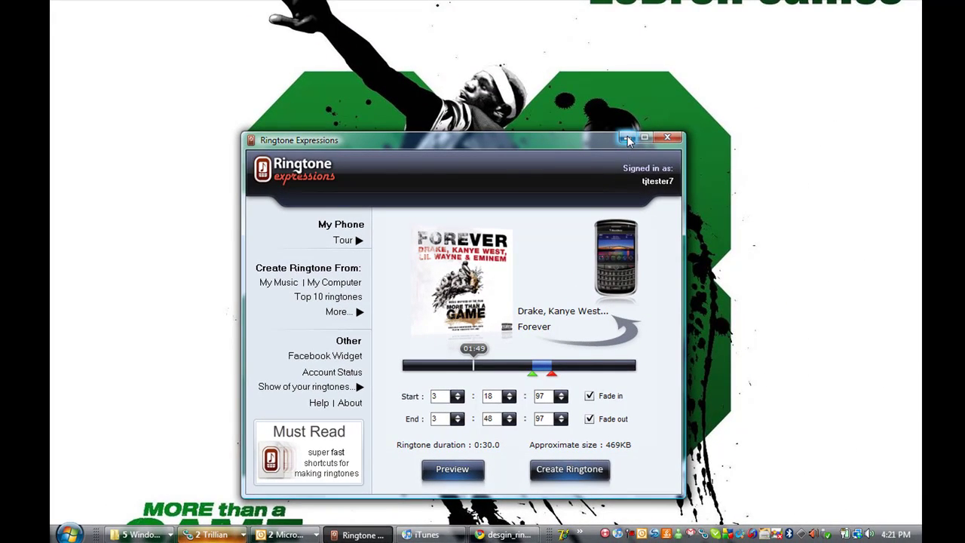
{"action": "left_click", "coordinate": [628, 140]}
{"action": "left_click", "coordinate": [487, 537]}
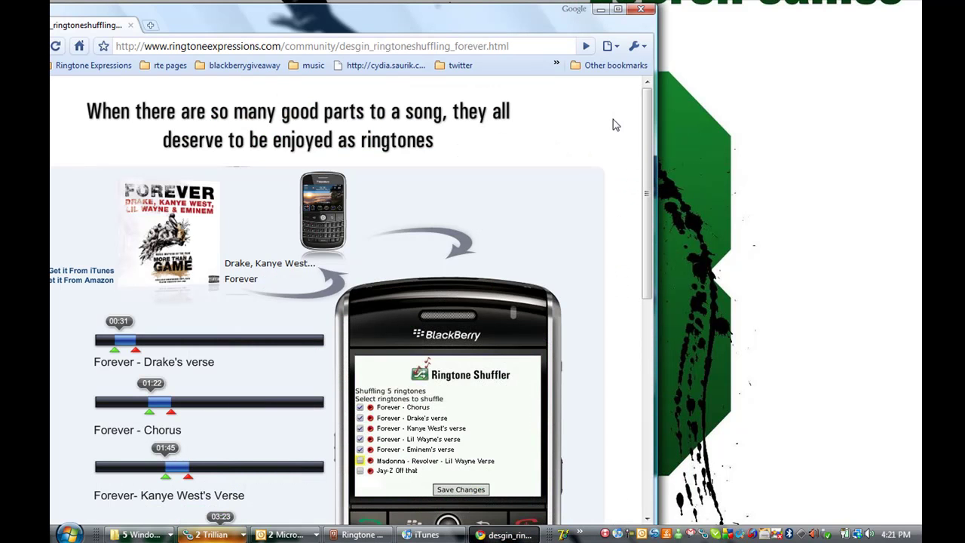
{"action": "left_click_drag", "start_coordinate": [653, 138], "coordinate": [654, 169]}
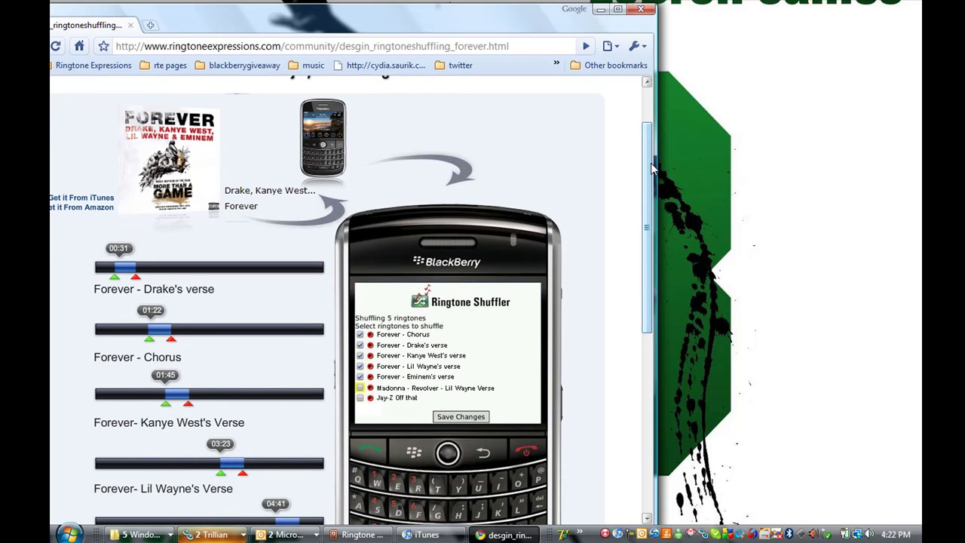
{"action": "left_click_drag", "start_coordinate": [653, 170], "coordinate": [653, 200]}
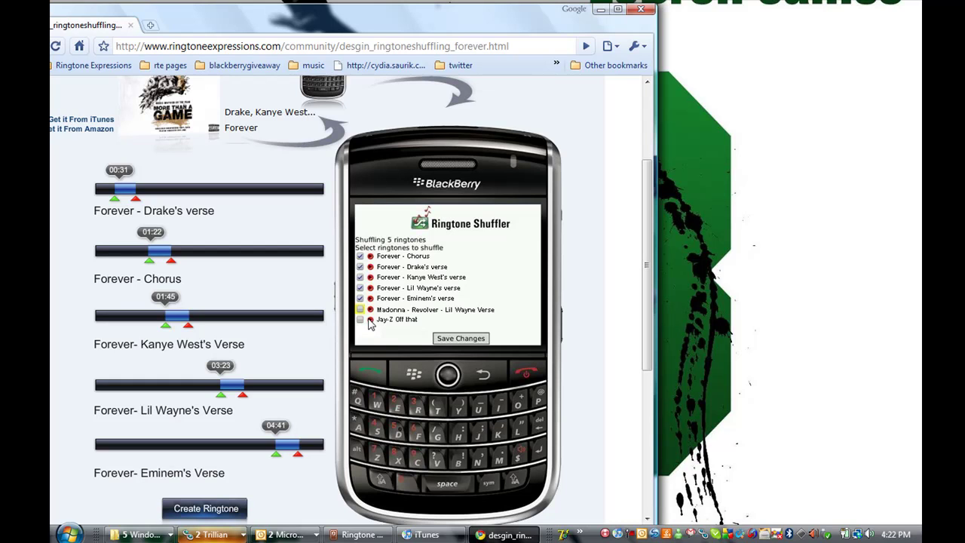
{"action": "left_click", "coordinate": [600, 9]}
{"action": "left_click", "coordinate": [360, 534]}
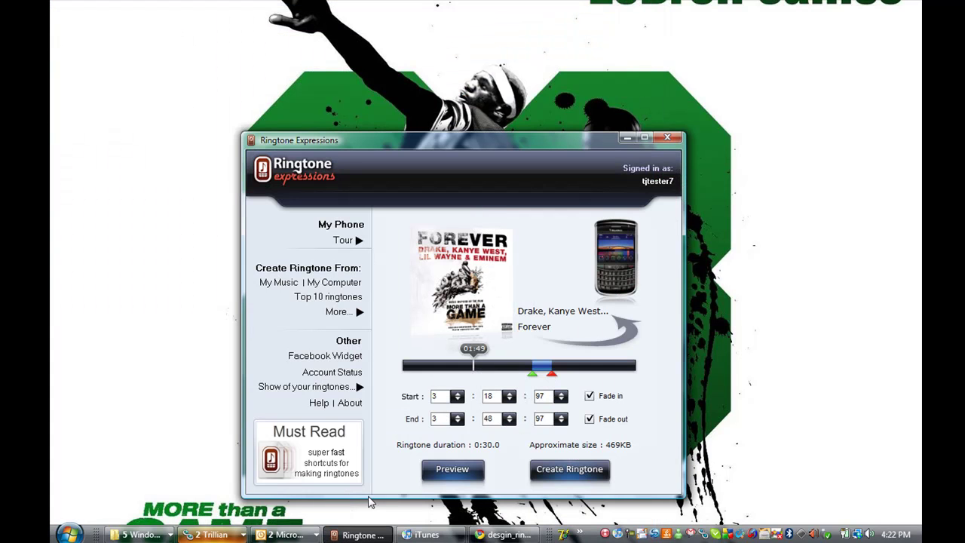